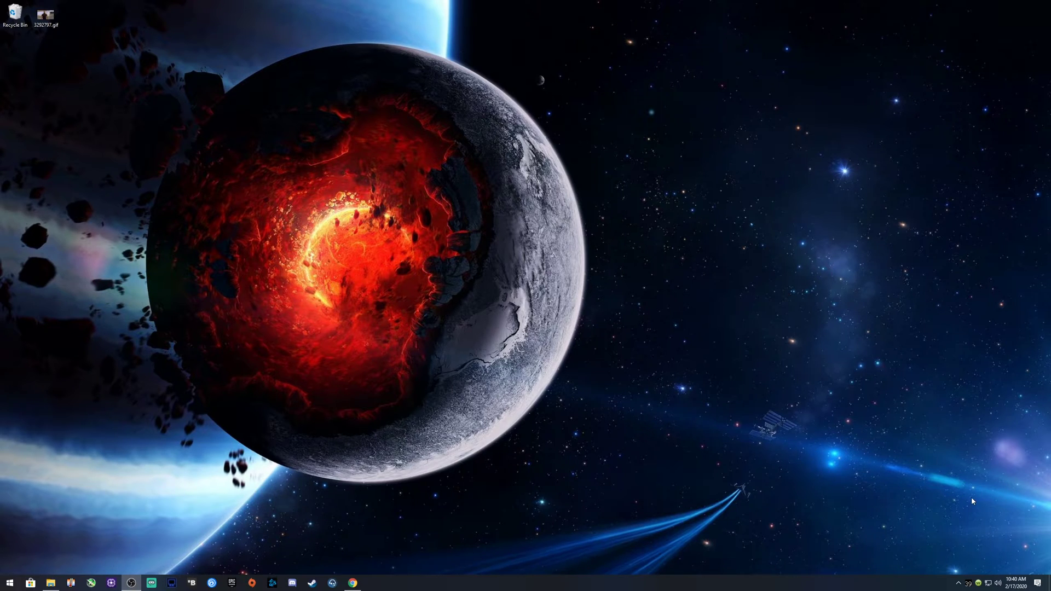
# Step: From Steam's F.E.A.R. library page, browse the local files of FEAR Ultimate Shooter Edition
pyautogui.click(959, 583)
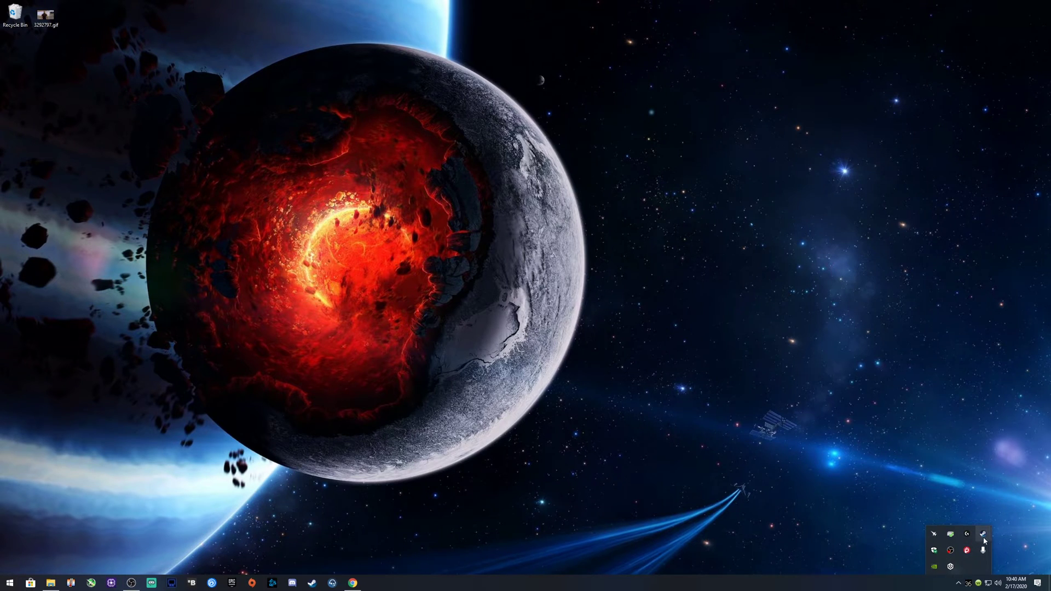
pyautogui.click(984, 536)
pyautogui.moveTo(814, 68); pyautogui.dragTo(616, 52)
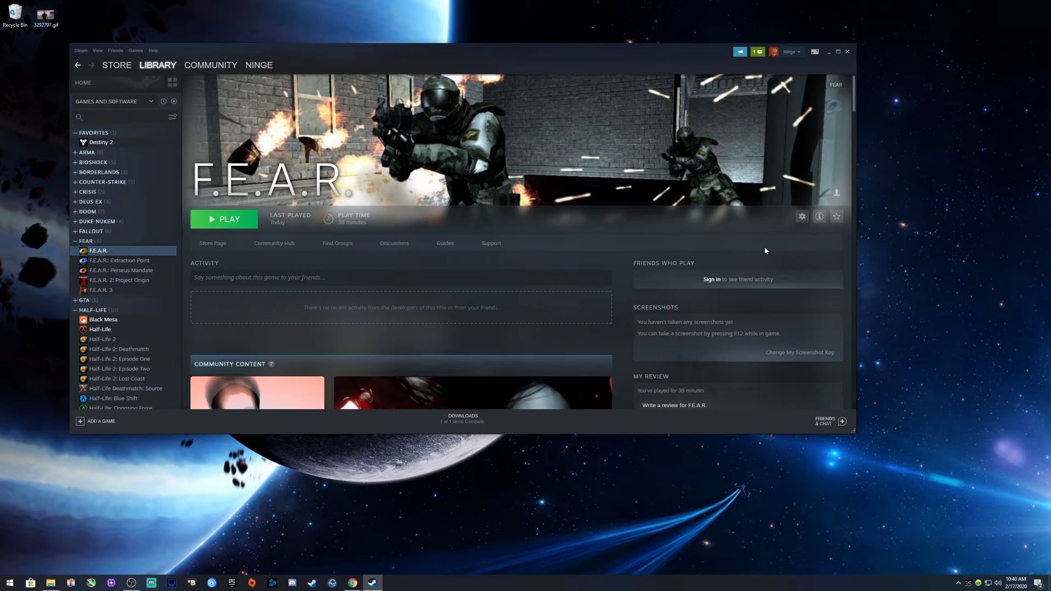
pyautogui.click(803, 218)
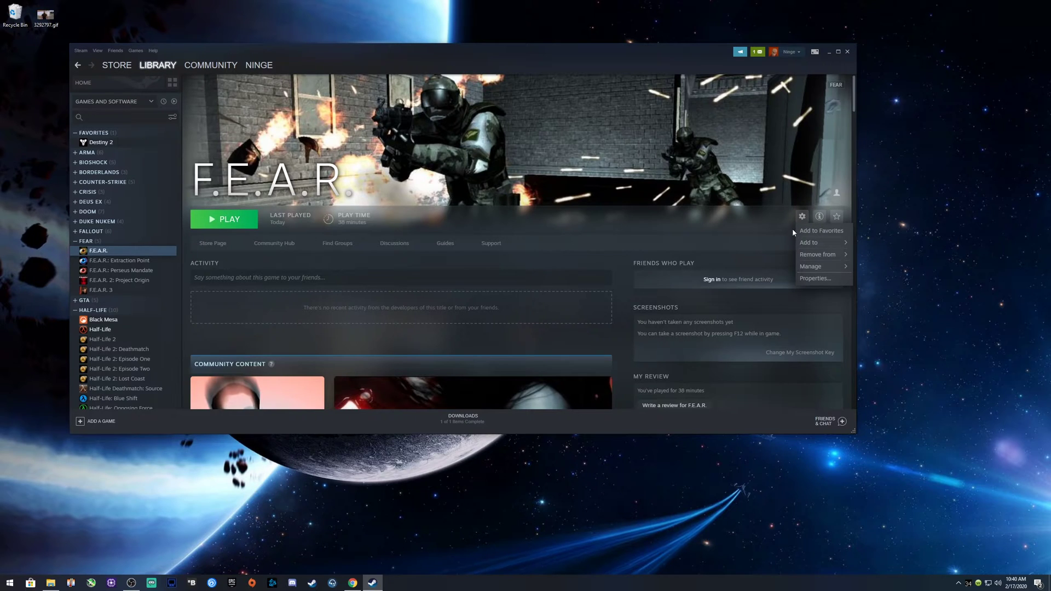
pyautogui.moveTo(816, 266)
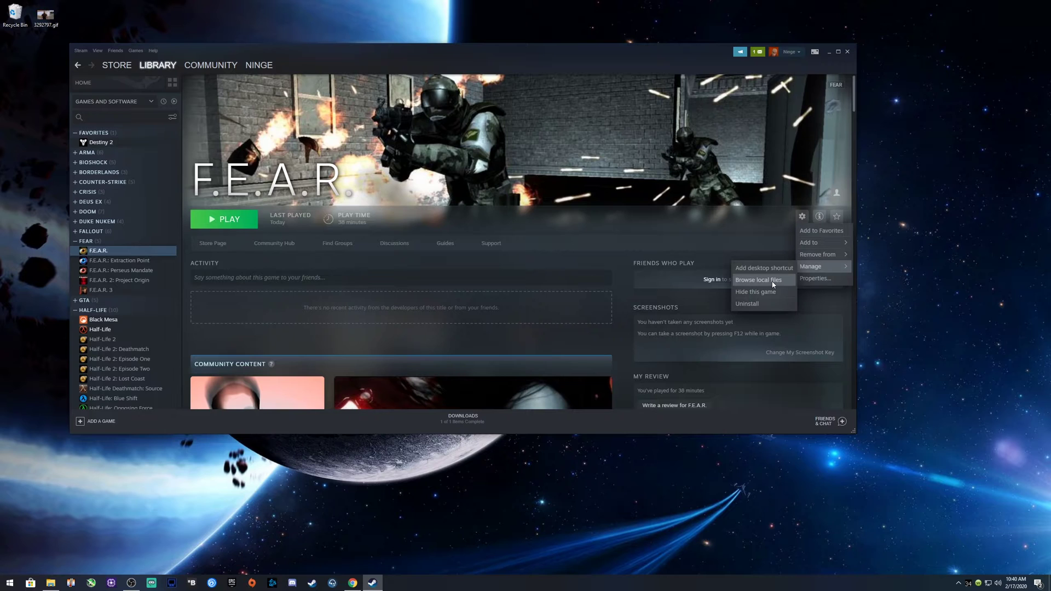
pyautogui.click(758, 279)
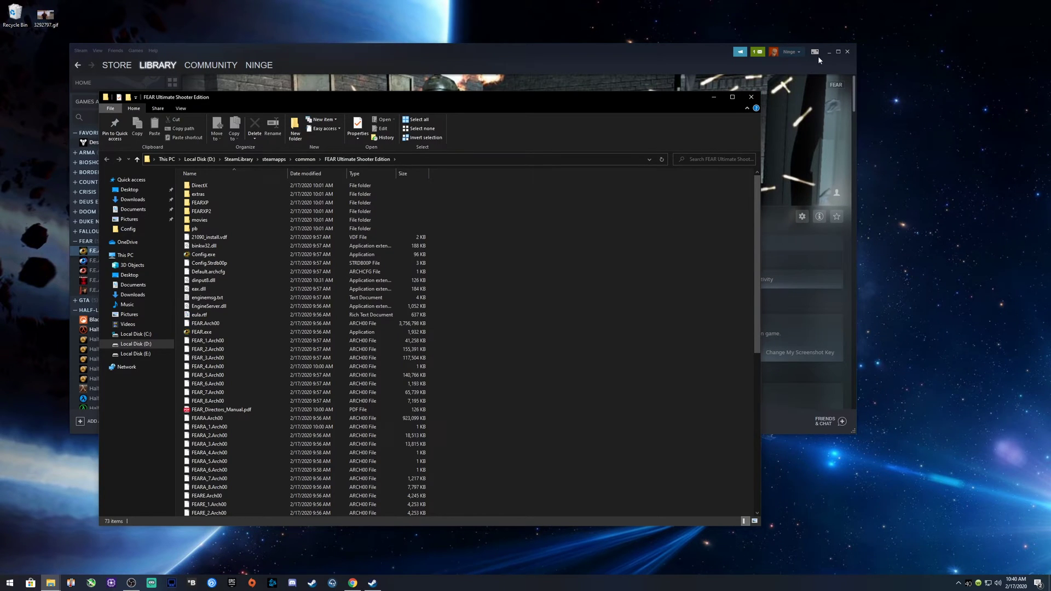
# Step: Close Steam and open FEAR.exe's Properties on the Compatibility tab to disable fullscreen optimizations
pyautogui.click(848, 51)
pyautogui.moveTo(631, 102); pyautogui.dragTo(731, 79)
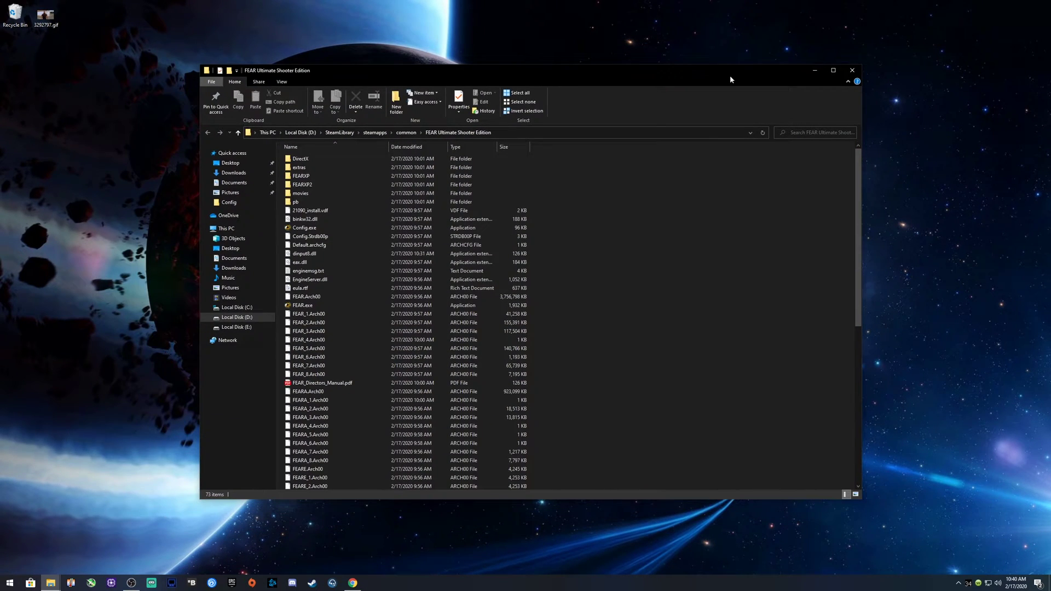
pyautogui.click(335, 305)
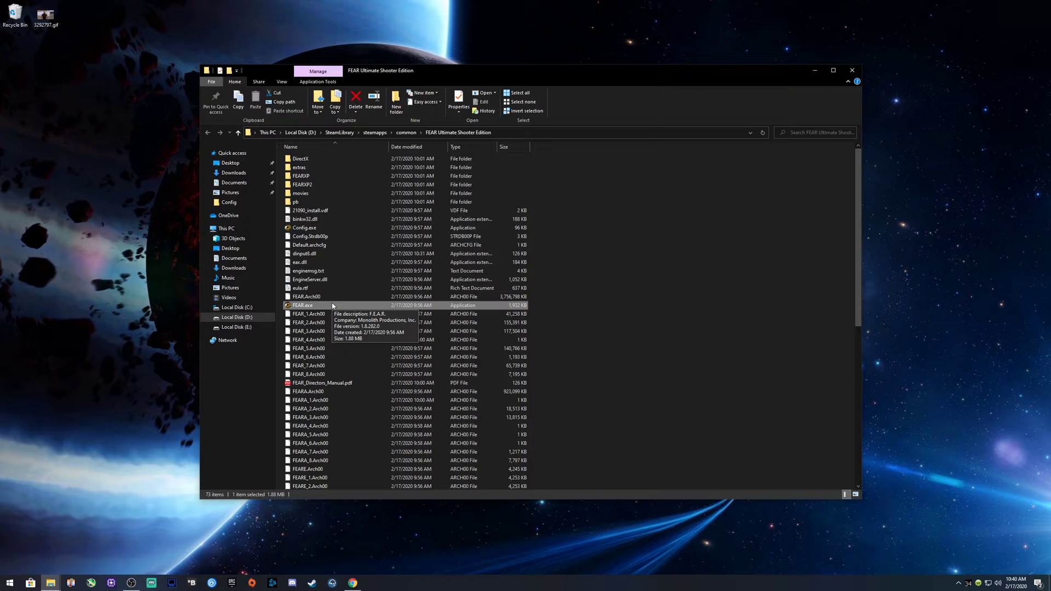
pyautogui.rightClick(347, 305)
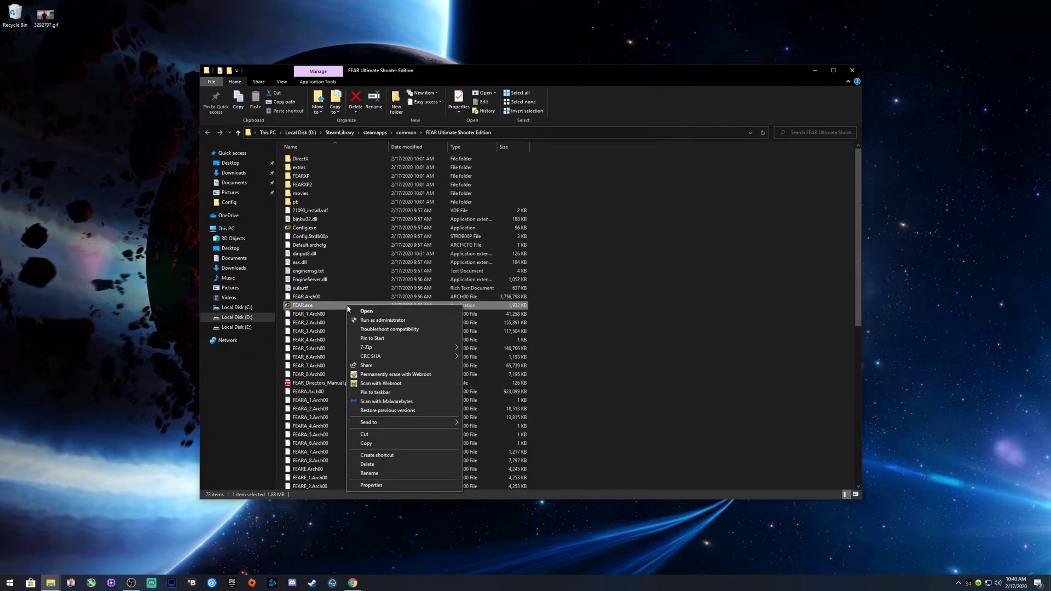
pyautogui.click(386, 485)
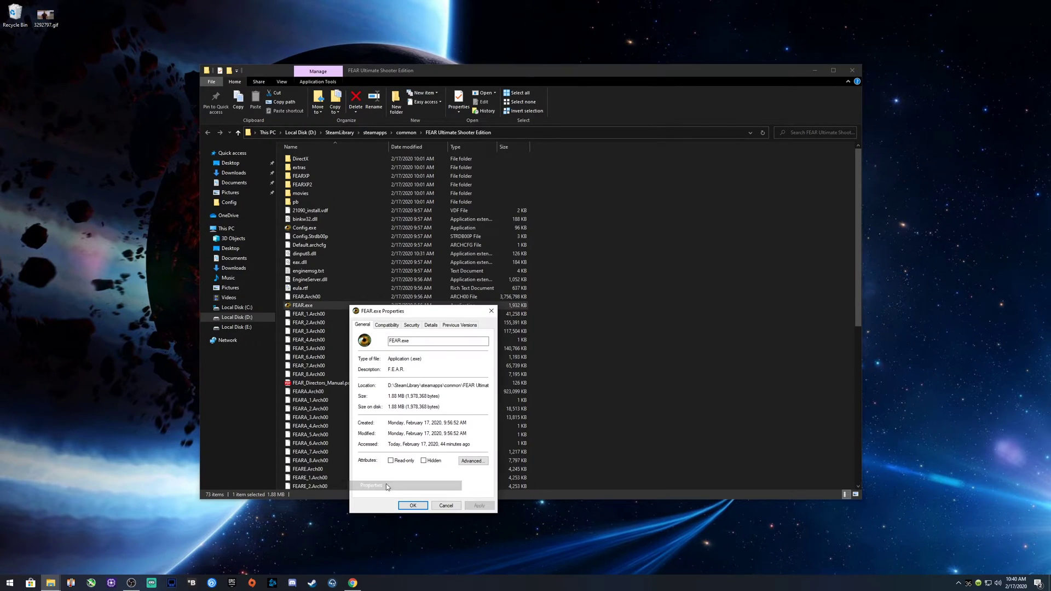
pyautogui.moveTo(445, 316); pyautogui.dragTo(622, 197)
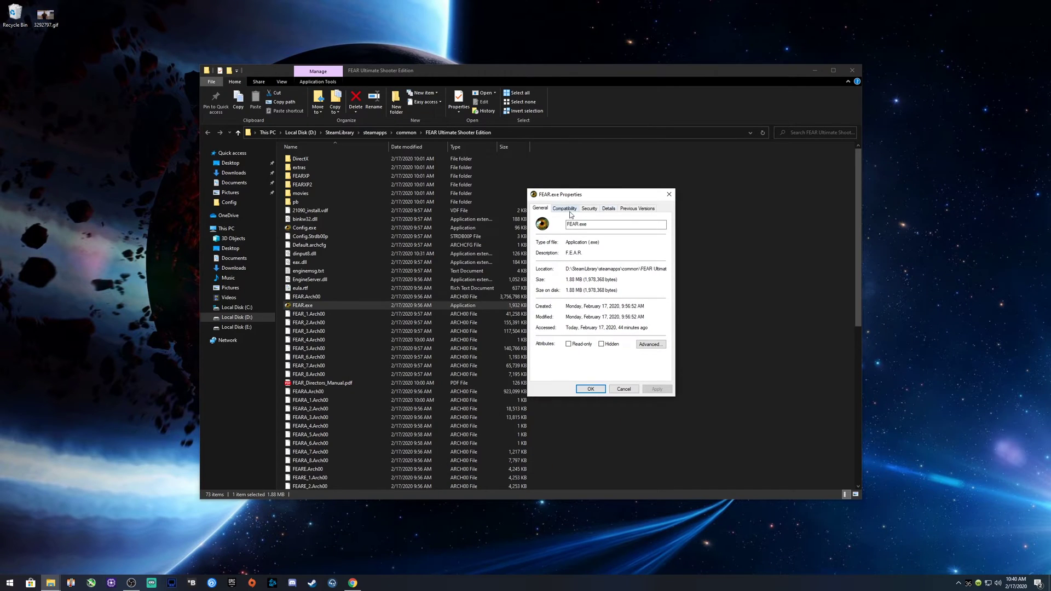
pyautogui.click(564, 209)
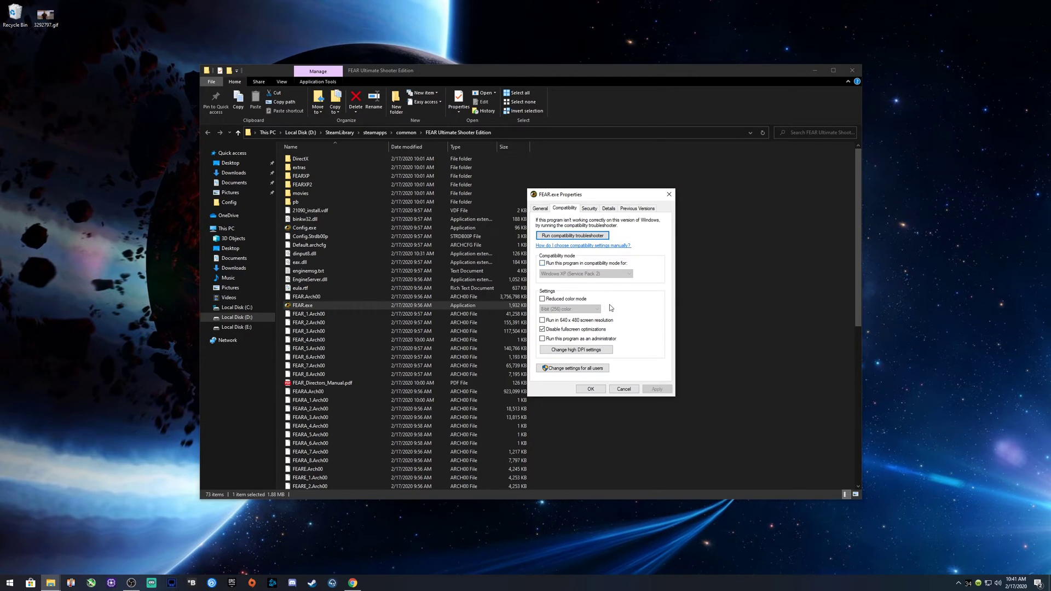
# Step: Close the FEAR.exe properties and the game folder, then bring up the FPS fix guide in Chrome
pyautogui.click(669, 194)
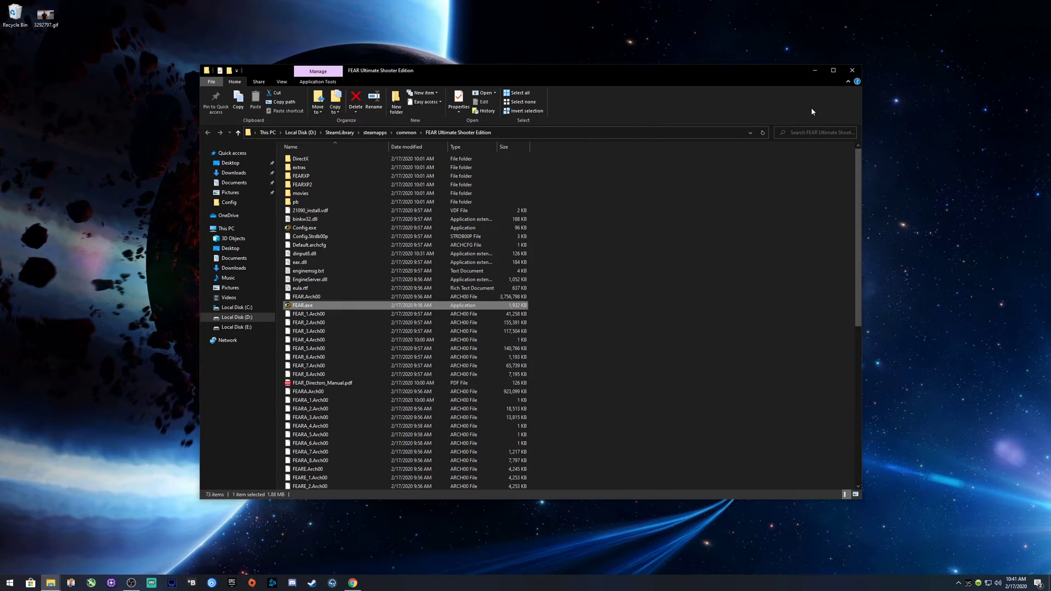
pyautogui.click(849, 72)
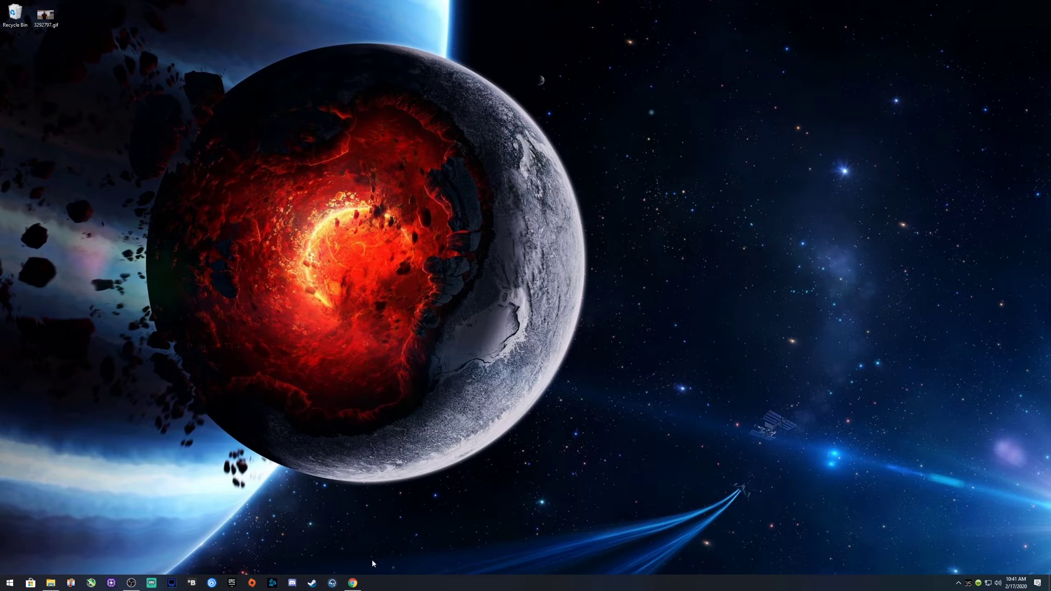
pyautogui.click(352, 583)
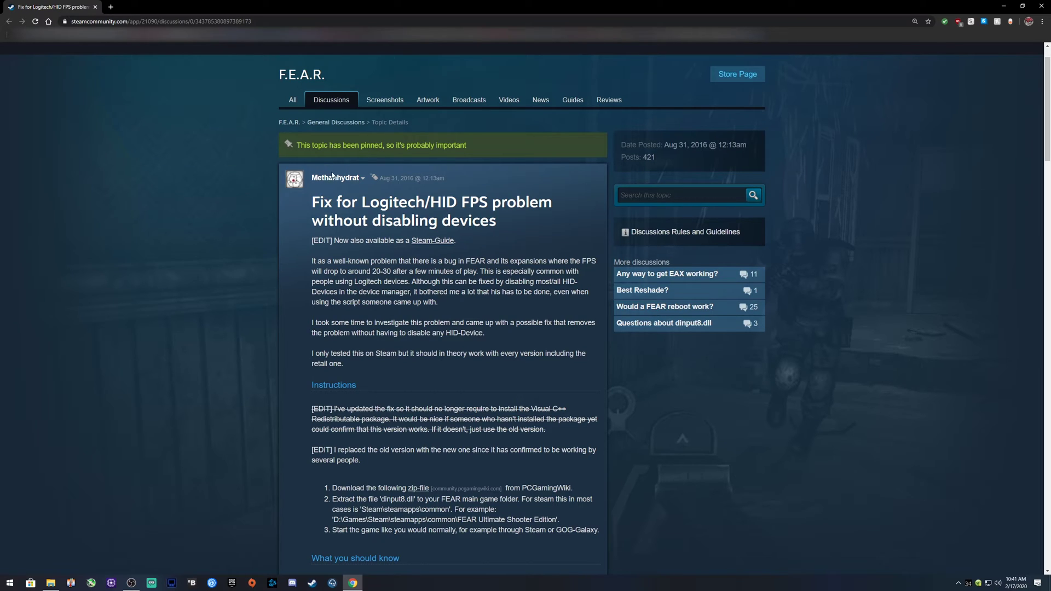
# Step: Follow the guide's zip-file link to PCGamingWiki's DirectInput FPS Fix page, then close that tab
pyautogui.moveTo(333, 181)
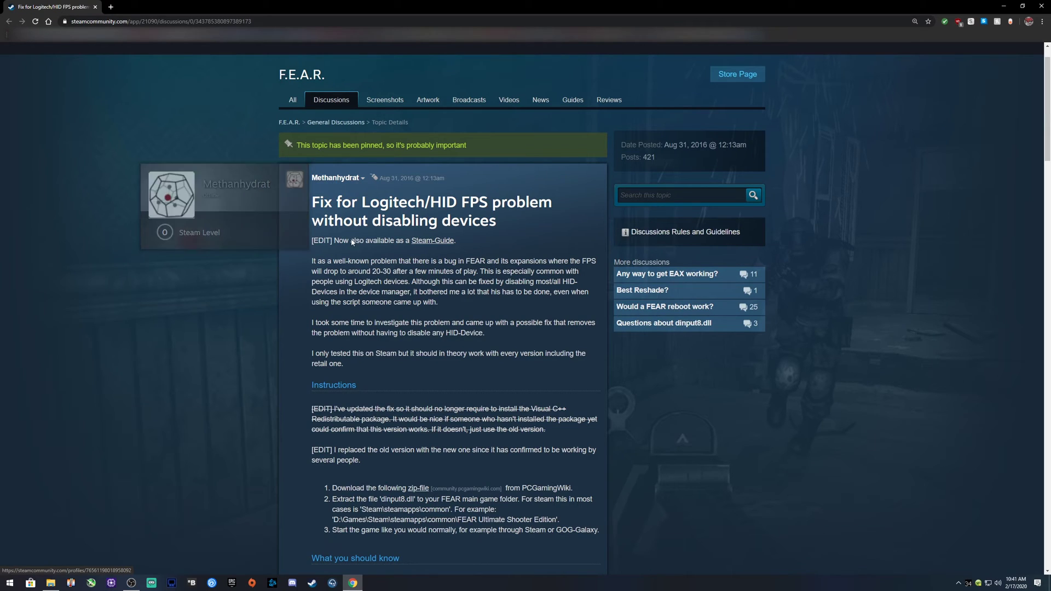
pyautogui.scroll(-3, 511, 297)
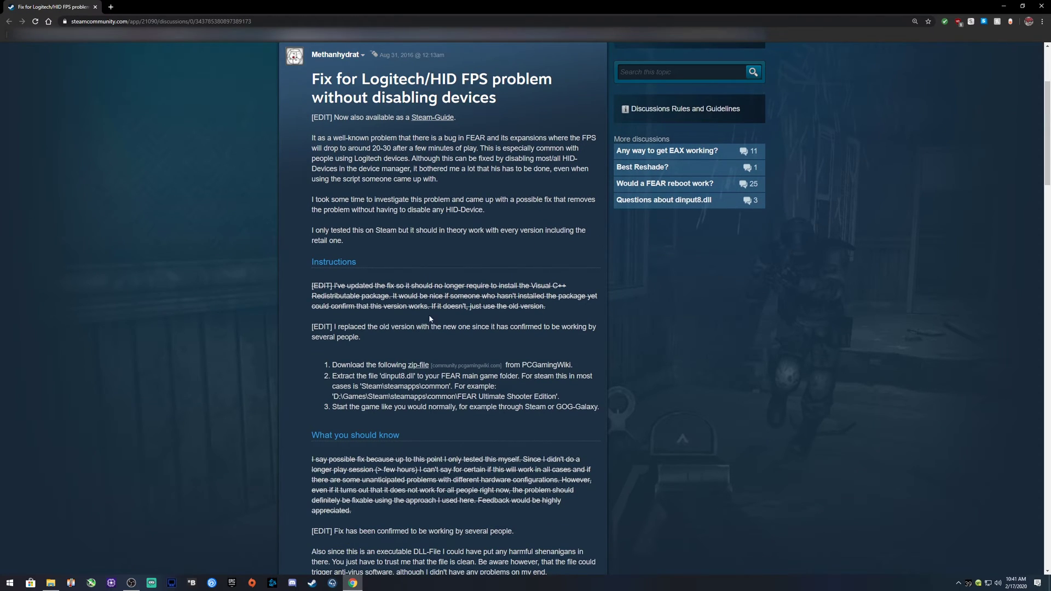
pyautogui.click(418, 365)
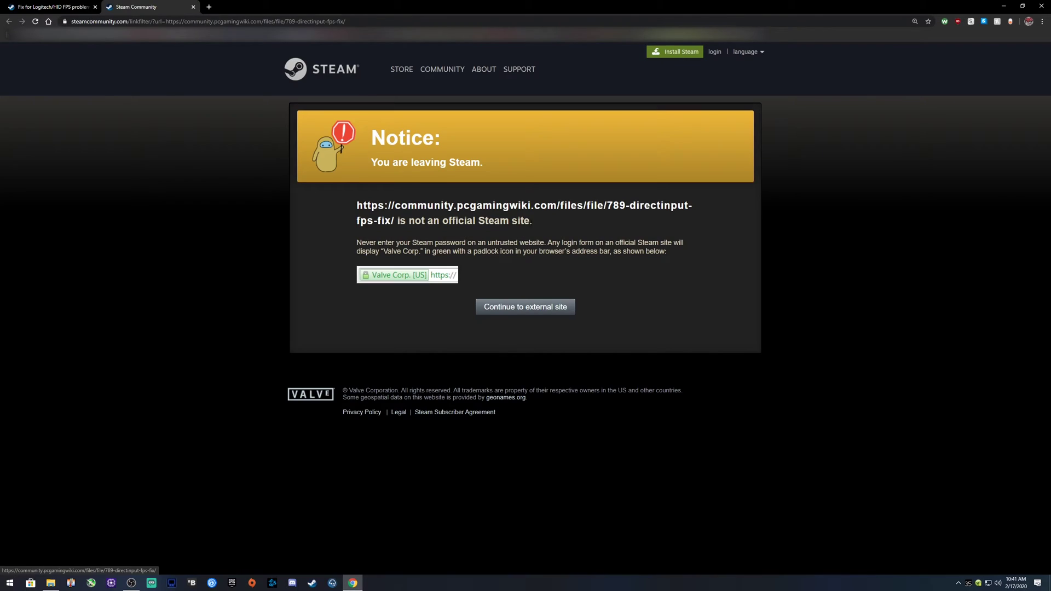
pyautogui.click(525, 307)
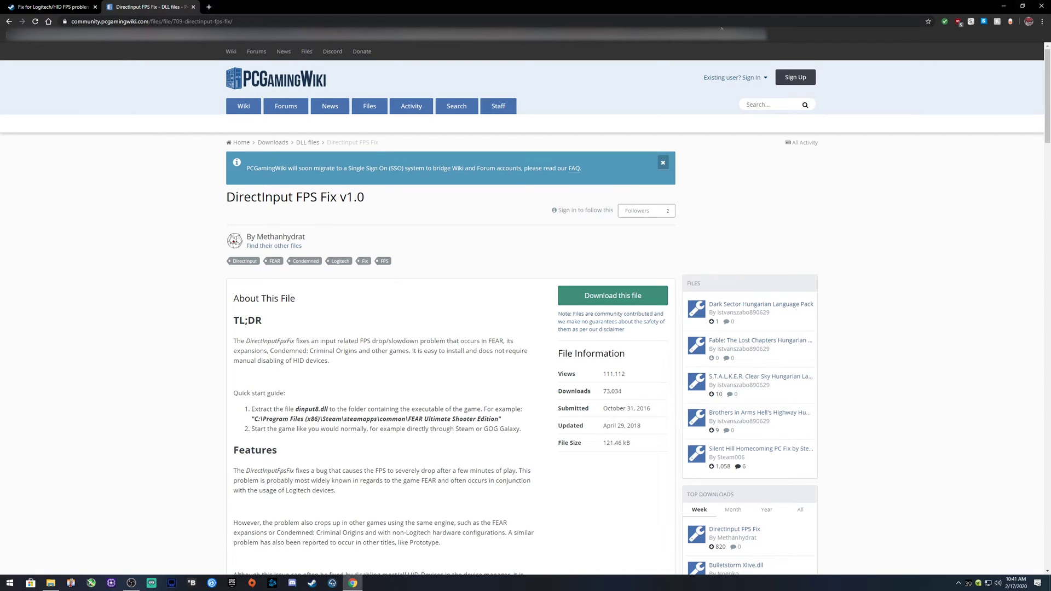
pyautogui.click(193, 8)
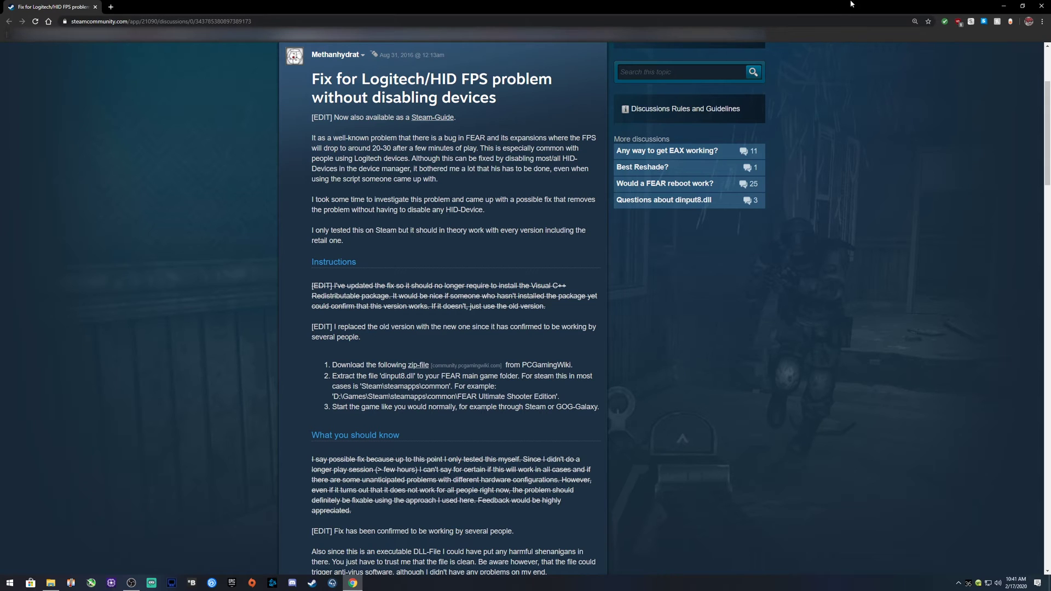
# Step: Minimize Chrome and bring up the DirectInputFpsFix_v1_0 folder window with dinput8.dll and its readmes
pyautogui.click(1003, 6)
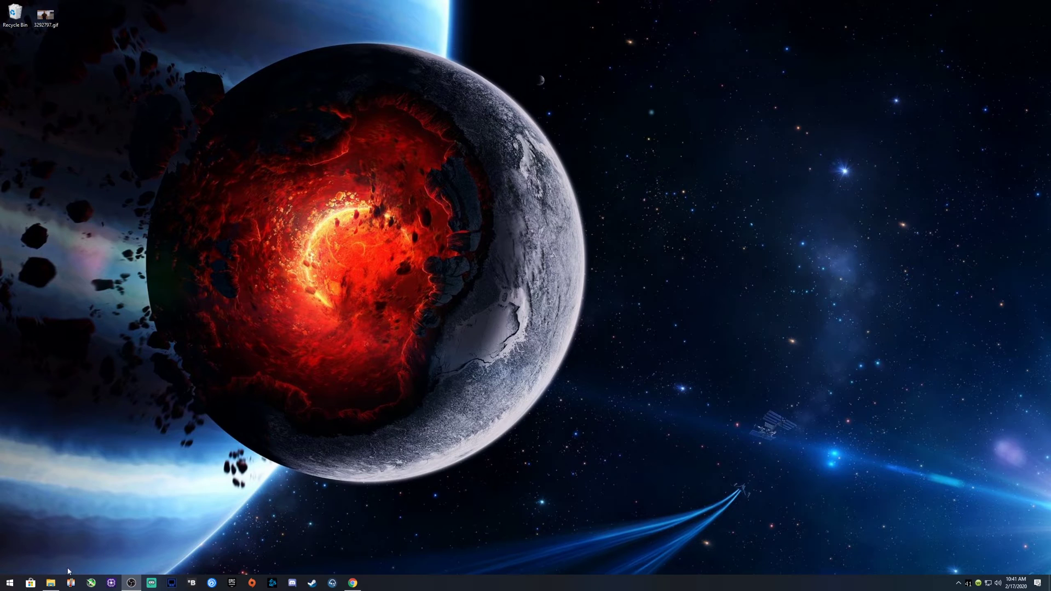
pyautogui.click(50, 582)
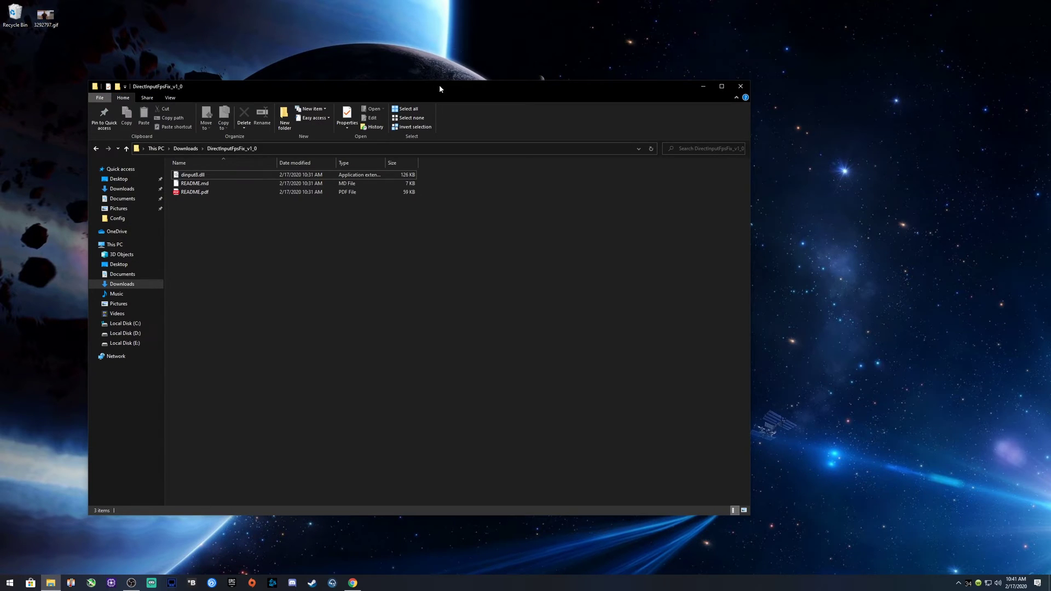
pyautogui.moveTo(440, 86); pyautogui.dragTo(466, 70)
pyautogui.moveTo(532, 75); pyautogui.dragTo(451, 62)
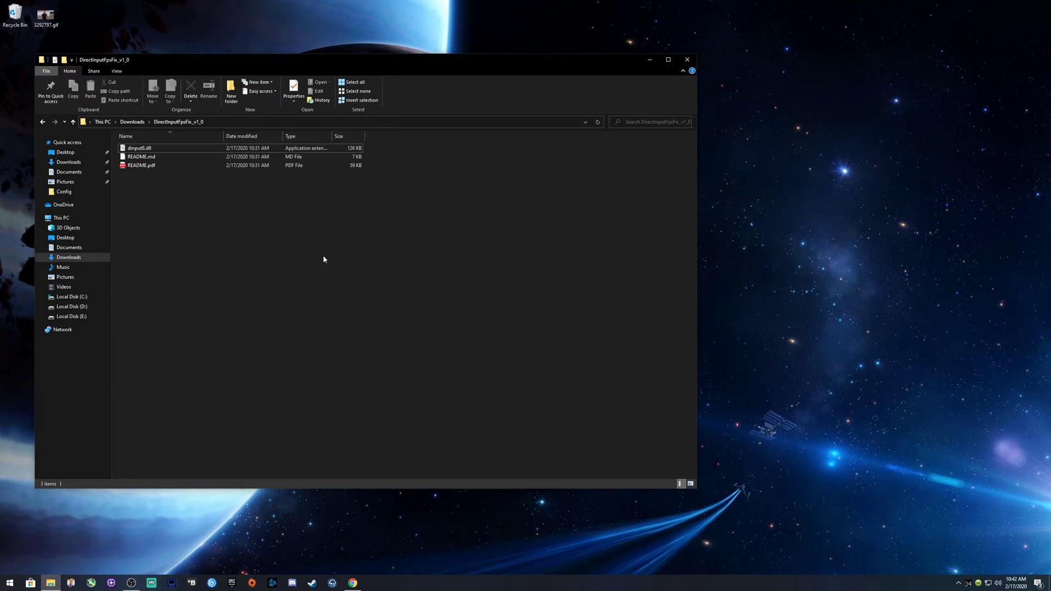
# Step: Open the Steam library from the Steam tray icon's menu
pyautogui.click(958, 583)
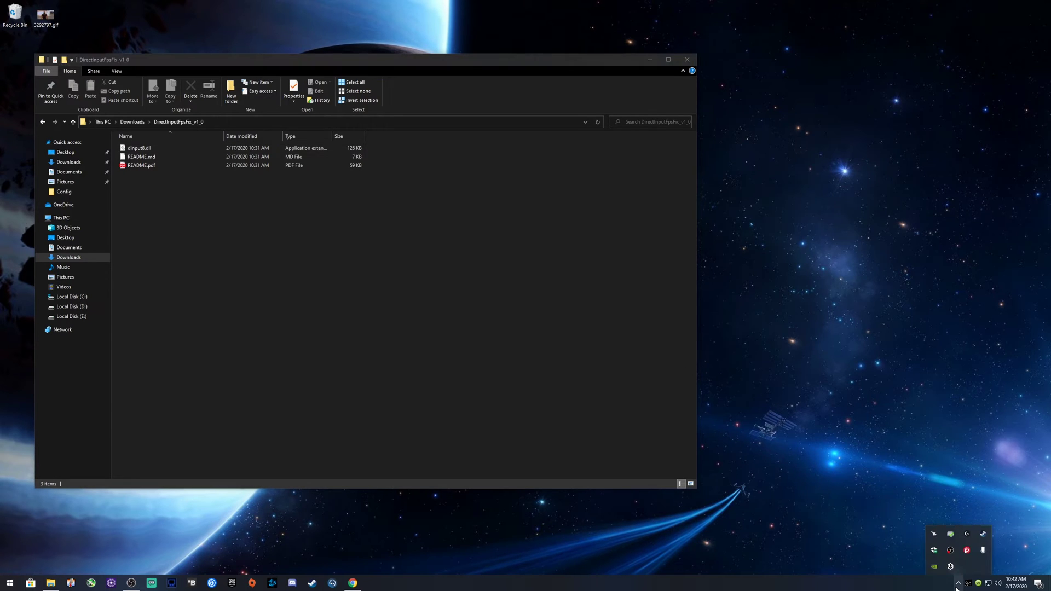
pyautogui.rightClick(983, 534)
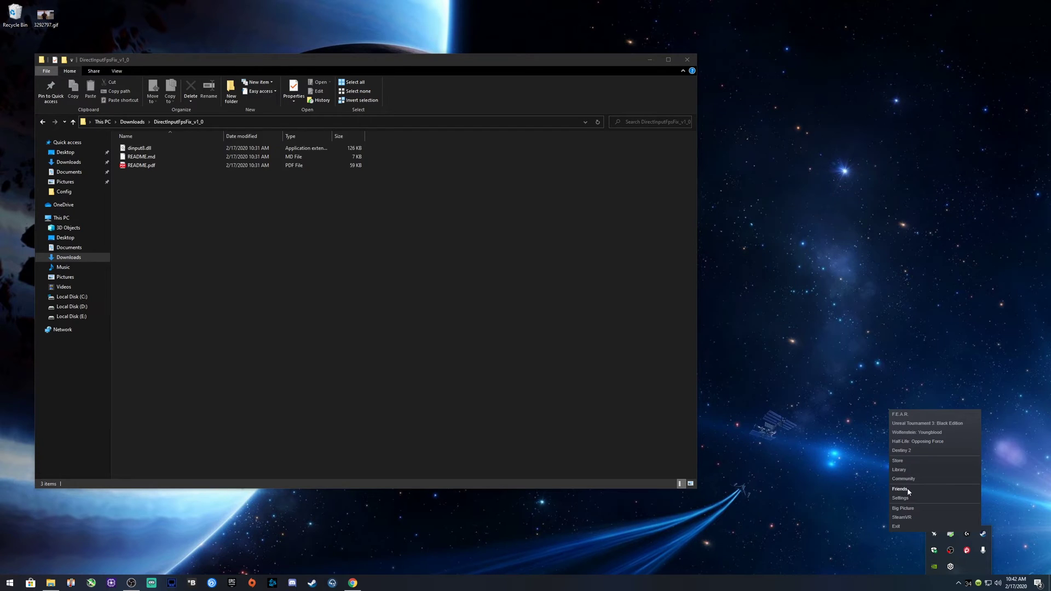
pyautogui.click(1004, 535)
pyautogui.click(958, 583)
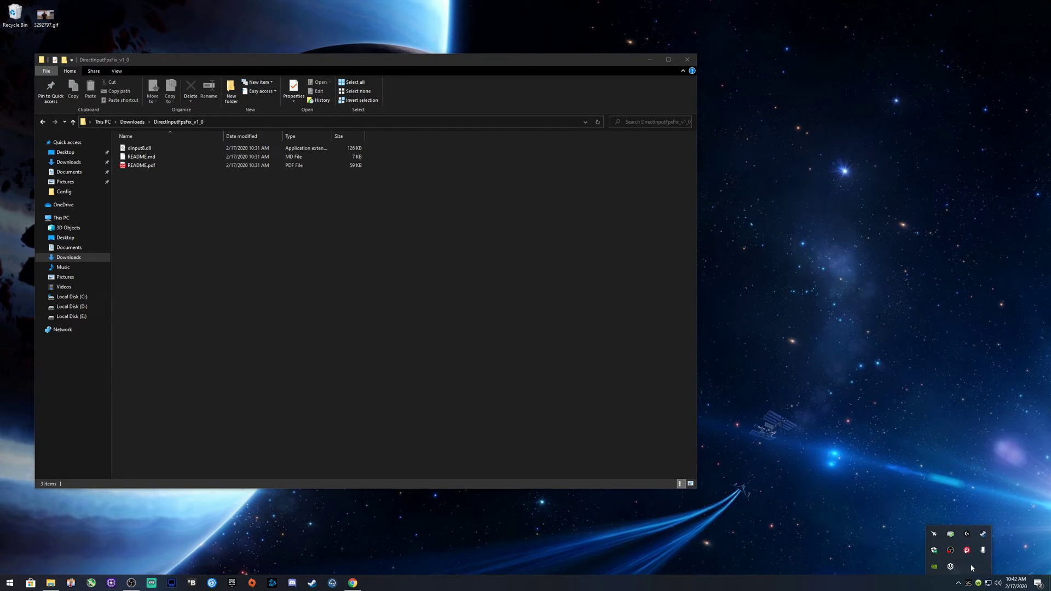
# Step: Use F.E.A.R.'s Manage > Browse local files in Steam to reopen the FEAR Ultimate Shooter Edition folder
pyautogui.click(982, 534)
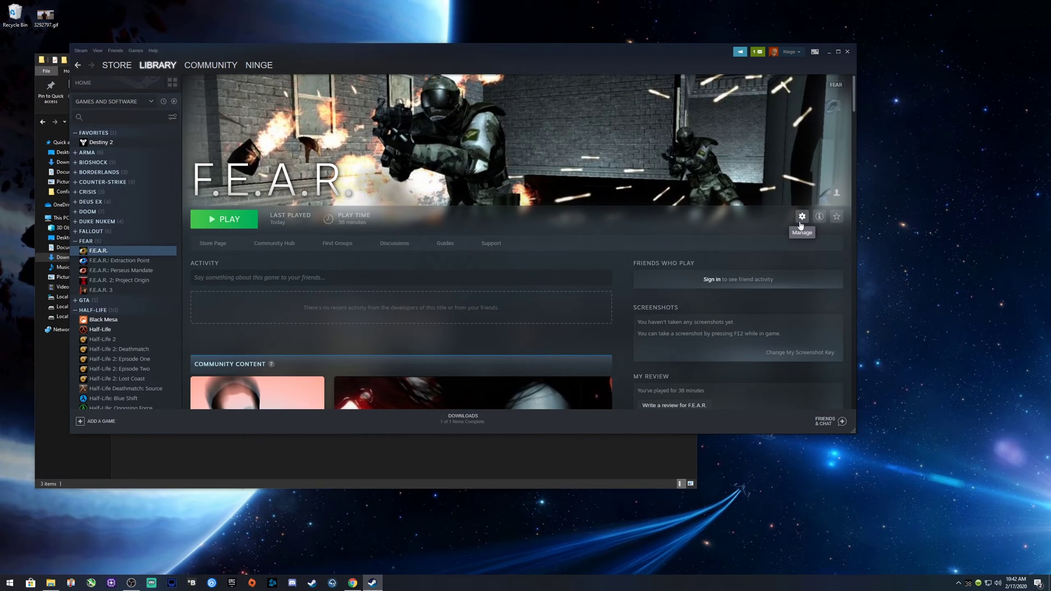
pyautogui.click(800, 222)
pyautogui.moveTo(819, 259)
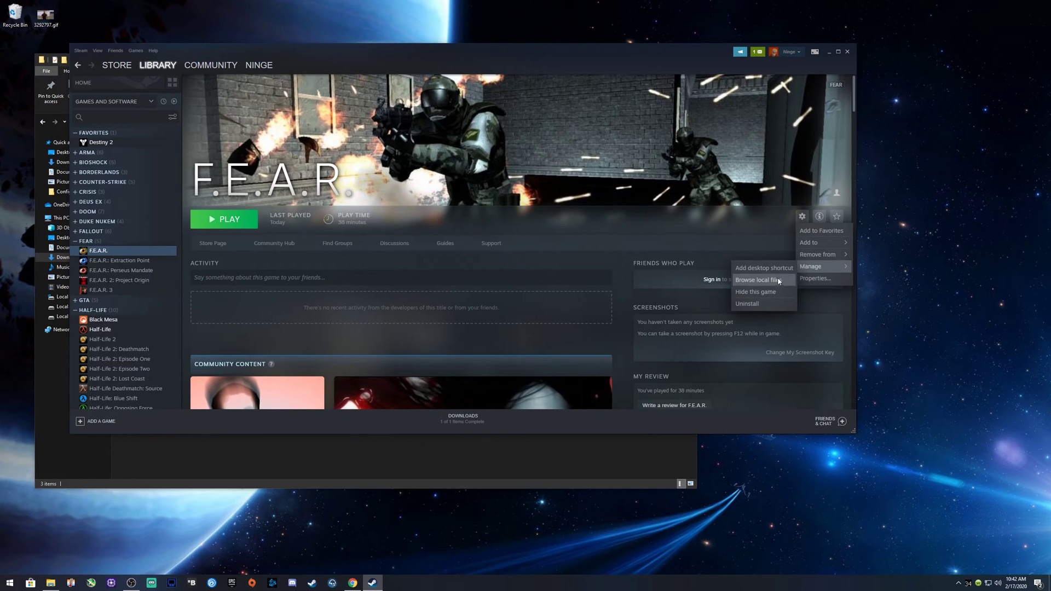
pyautogui.click(777, 283)
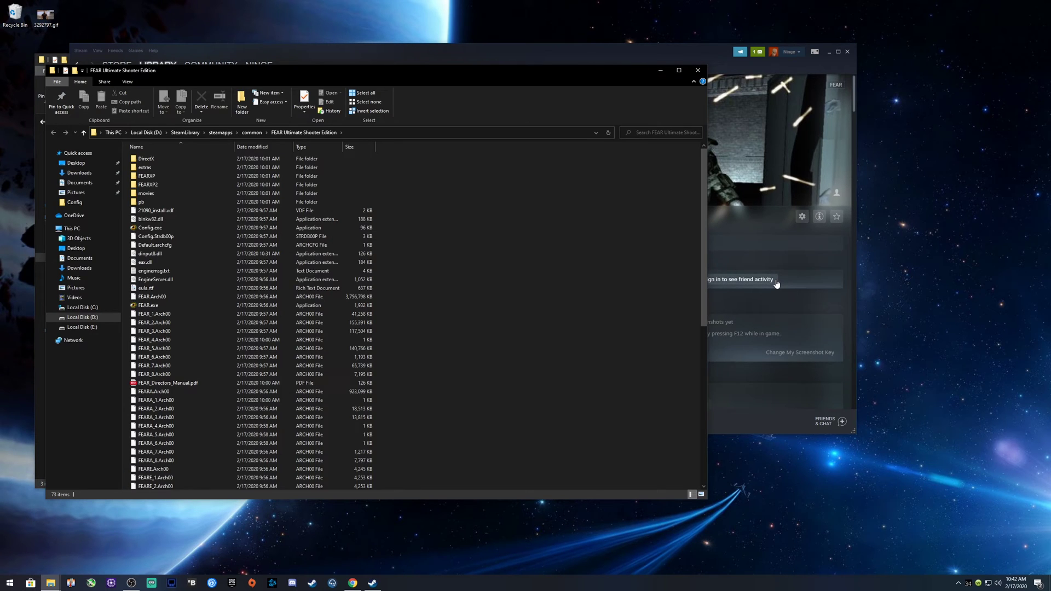
# Step: Close Steam and move the game folder window aside to reveal the fix folder
pyautogui.click(846, 54)
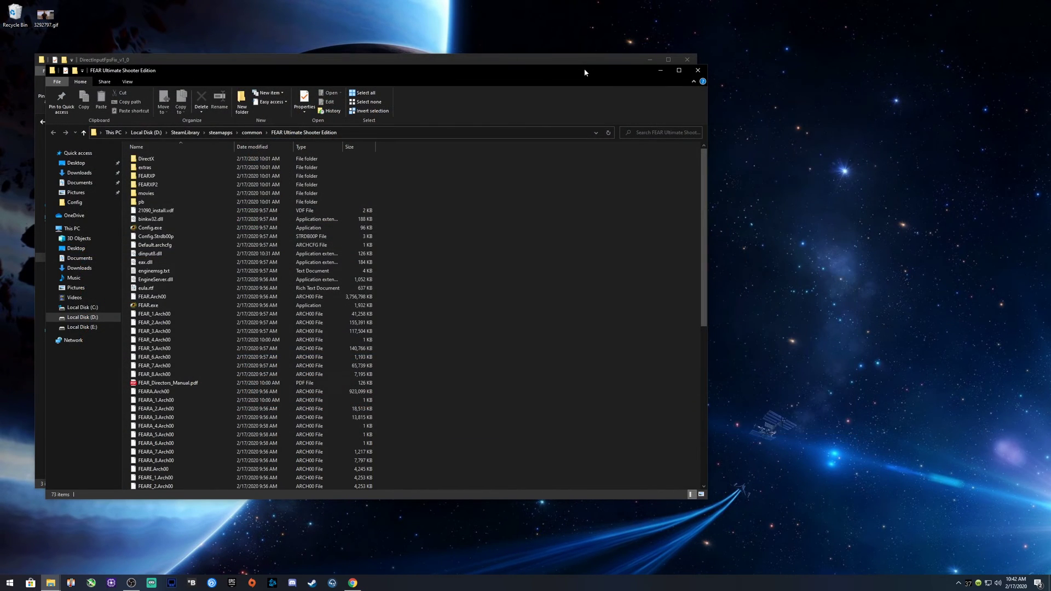
pyautogui.moveTo(584, 71); pyautogui.dragTo(850, 67)
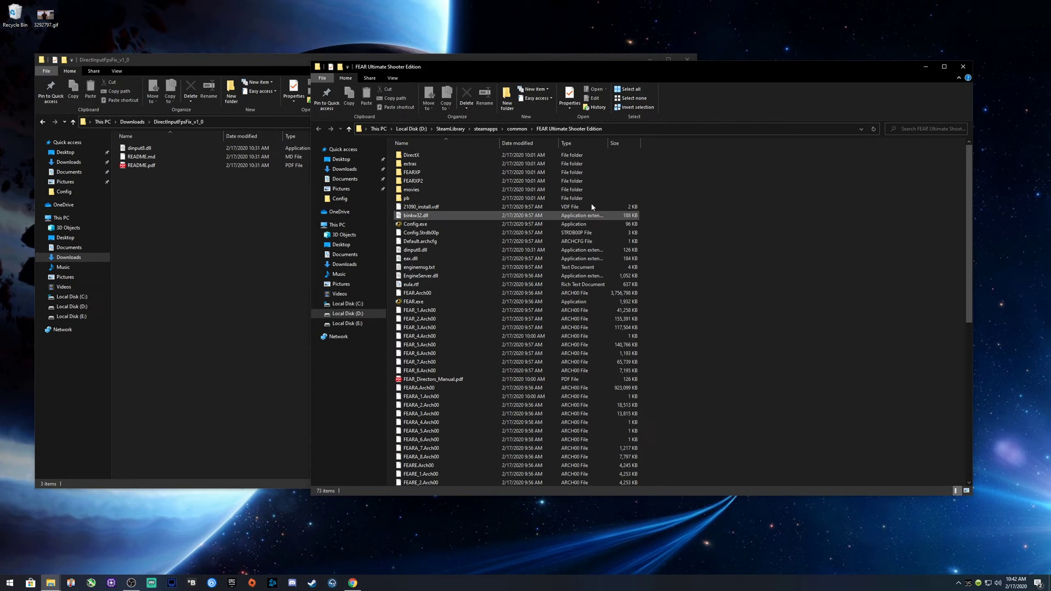
pyautogui.moveTo(576, 66); pyautogui.dragTo(632, 63)
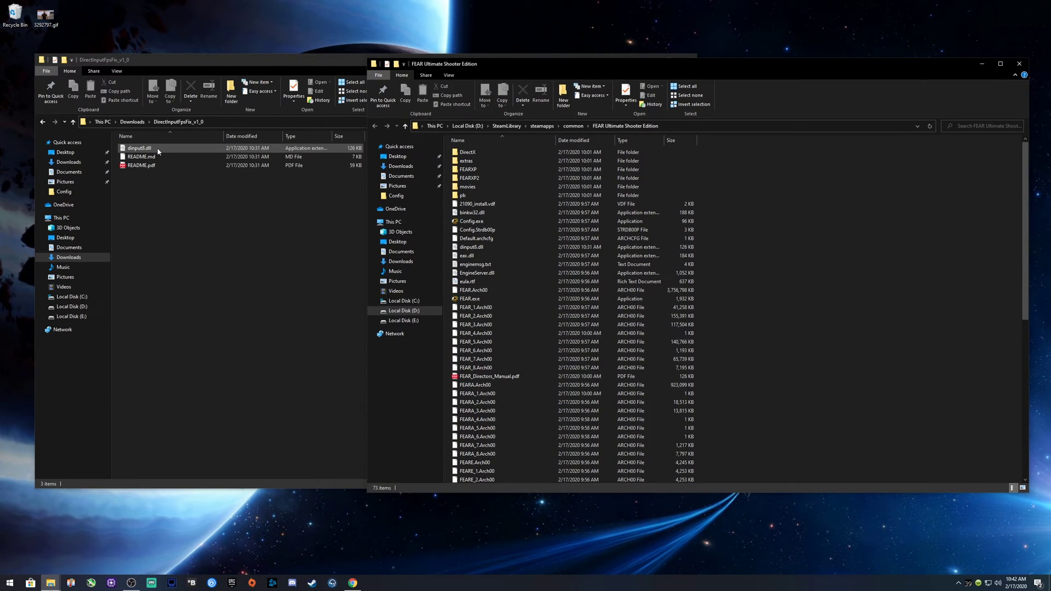
# Step: Select dinput8.dll in the DirectInputFpsFix_v1_0 folder, dismissing the system file warning
pyautogui.moveTo(158, 151); pyautogui.dragTo(293, 228)
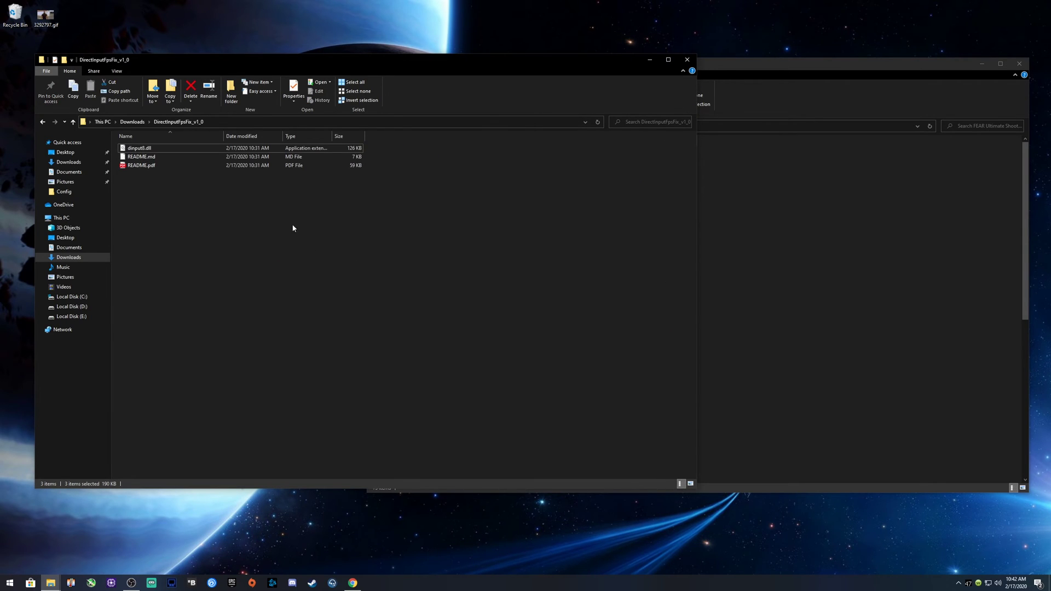
pyautogui.click(293, 228)
pyautogui.click(761, 101)
pyautogui.click(317, 214)
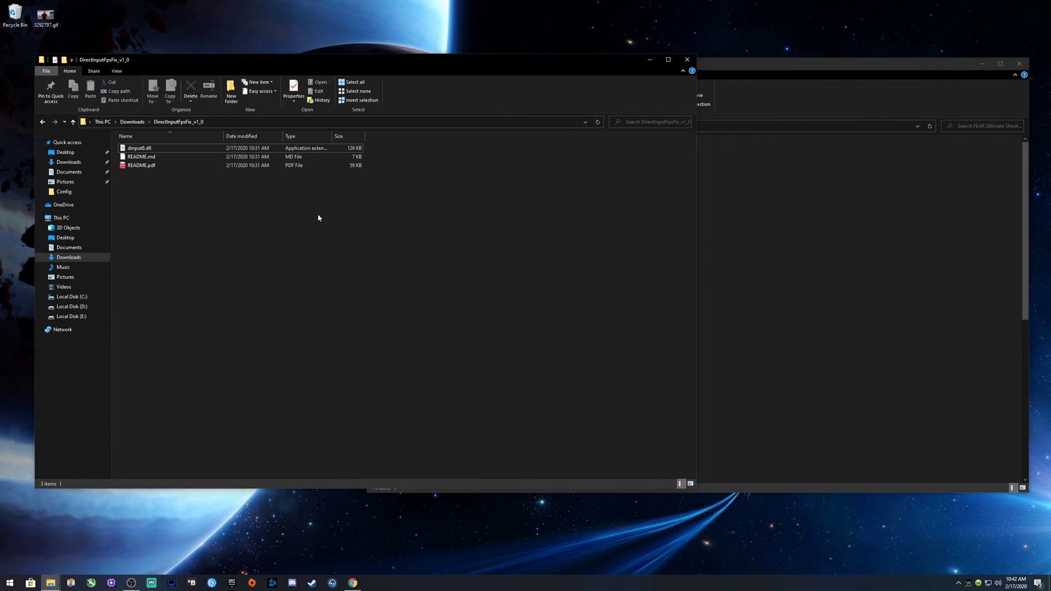
pyautogui.moveTo(179, 153); pyautogui.dragTo(228, 169)
pyautogui.click(173, 157)
pyautogui.click(176, 153)
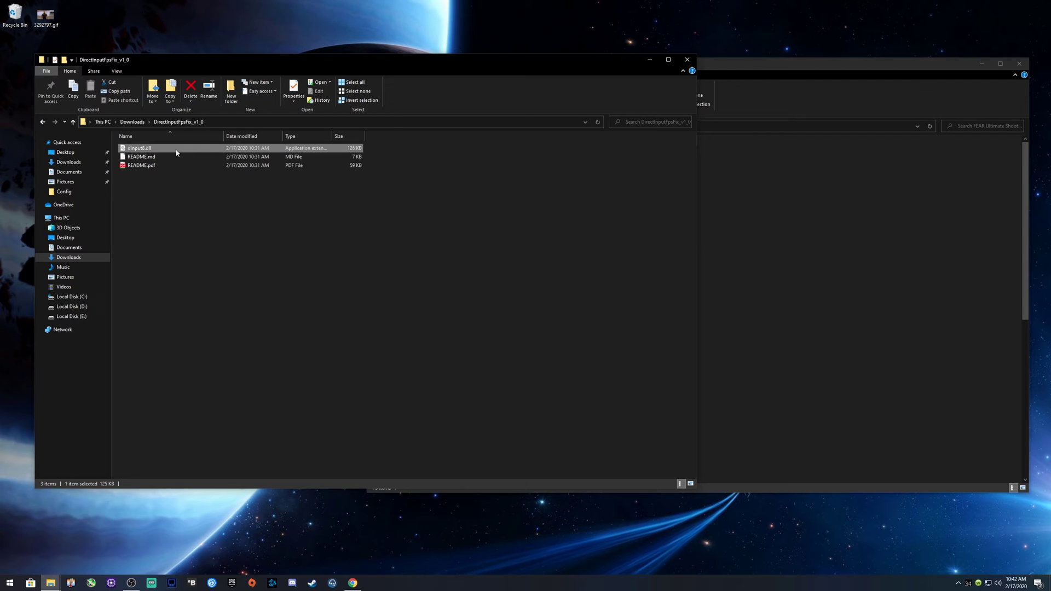
pyautogui.doubleClick(176, 153)
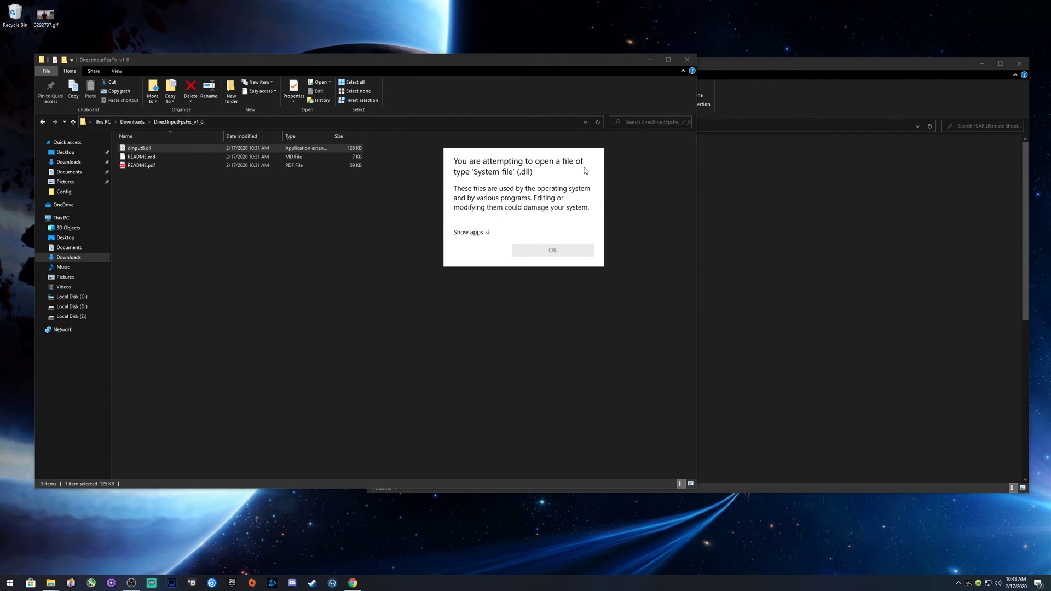
pyautogui.click(355, 209)
# Step: Snap both folders side by side and drag dinput8.dll into the FEAR Ultimate Shooter Edition folder
pyautogui.moveTo(181, 149); pyautogui.dragTo(772, 233)
pyautogui.moveTo(742, 63); pyautogui.dragTo(1049, 164)
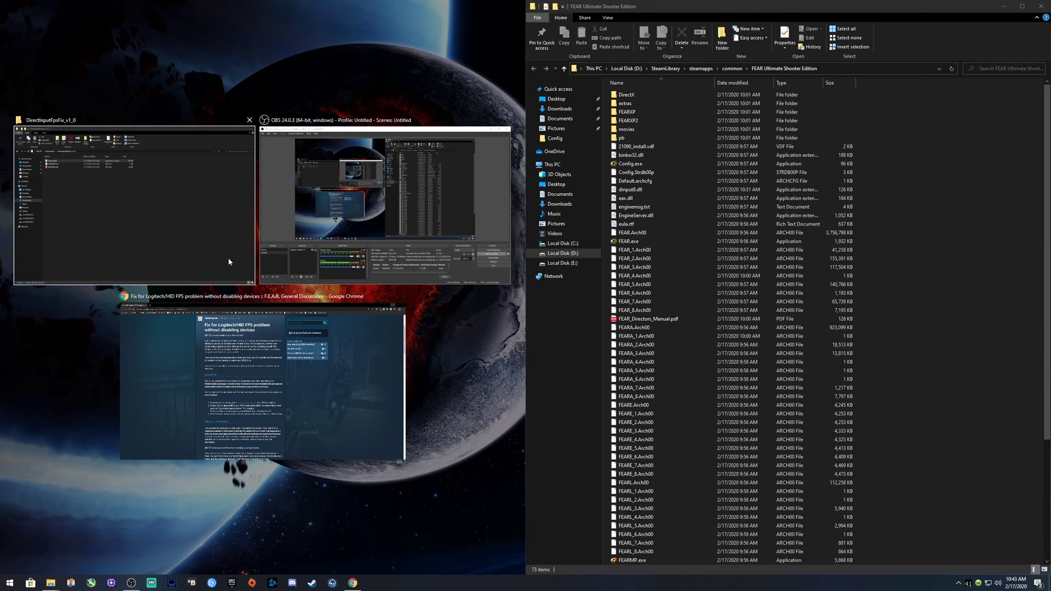
pyautogui.click(169, 211)
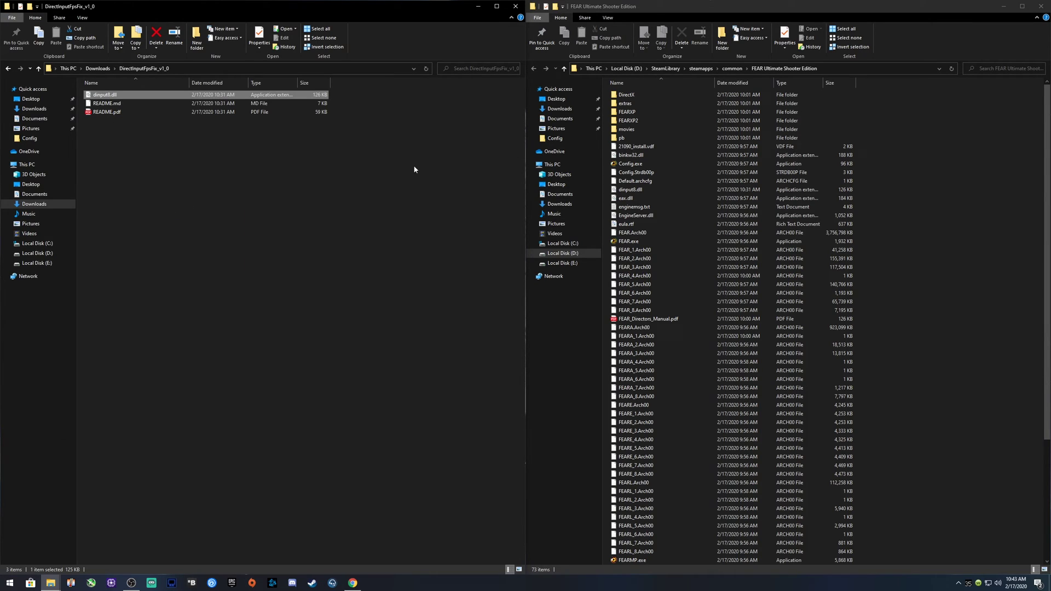
pyautogui.moveTo(141, 99); pyautogui.dragTo(198, 160)
pyautogui.click(306, 188)
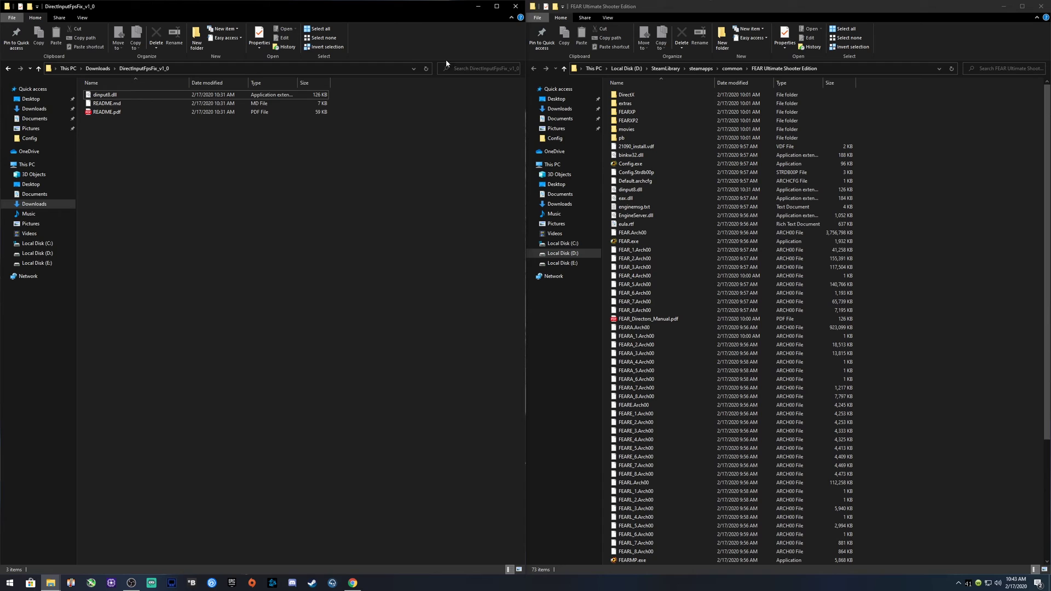
# Step: Close the DirectInputFpsFix_v1_0 window and centre the FEAR folder window on screen
pyautogui.moveTo(445, 6); pyautogui.dragTo(787, 100)
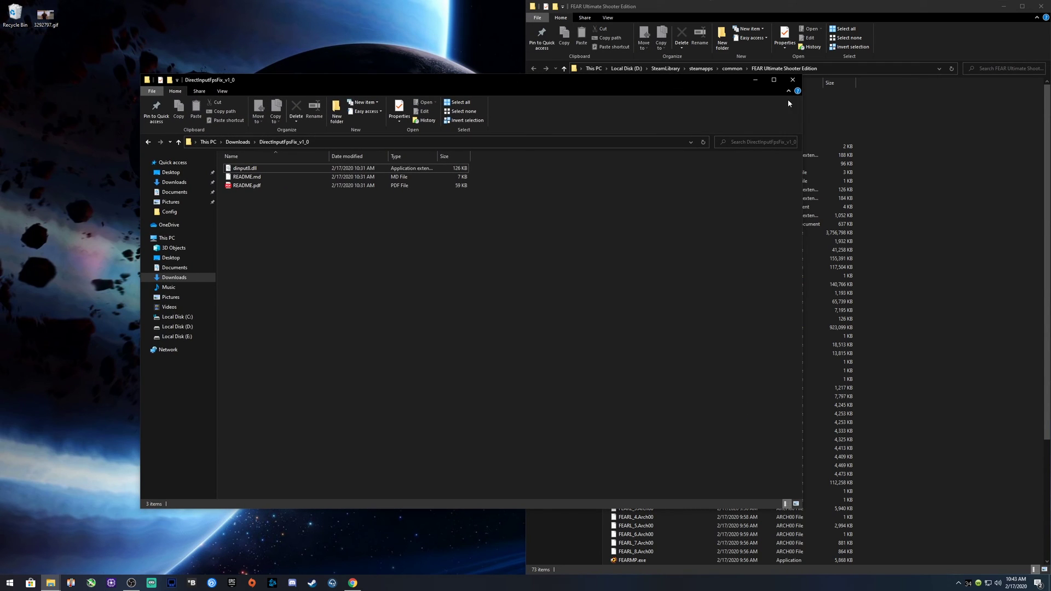
pyautogui.click(791, 81)
pyautogui.moveTo(867, 24); pyautogui.dragTo(676, 71)
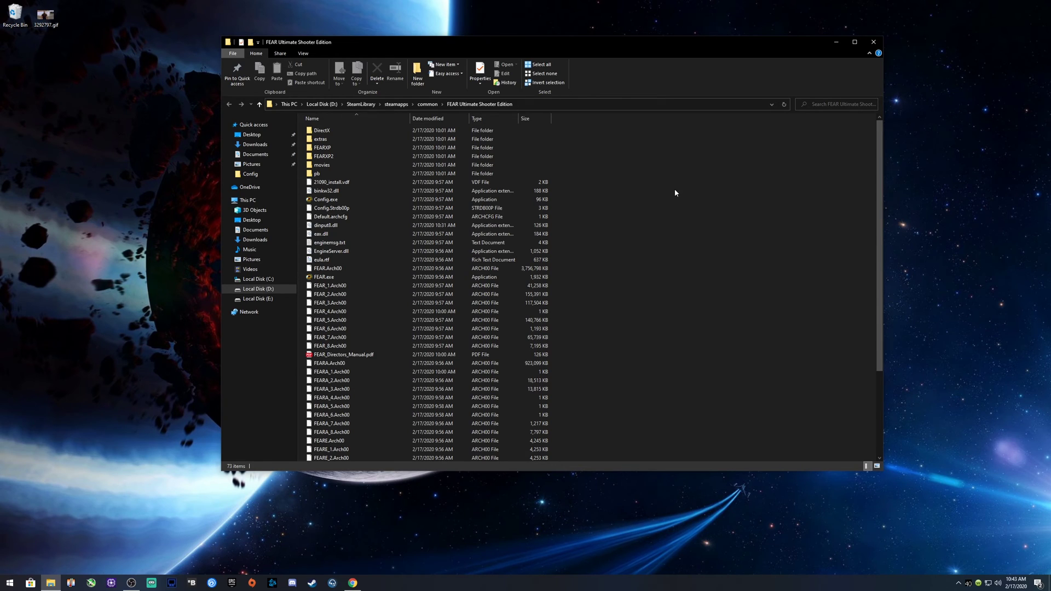
pyautogui.moveTo(675, 50); pyautogui.dragTo(647, 49)
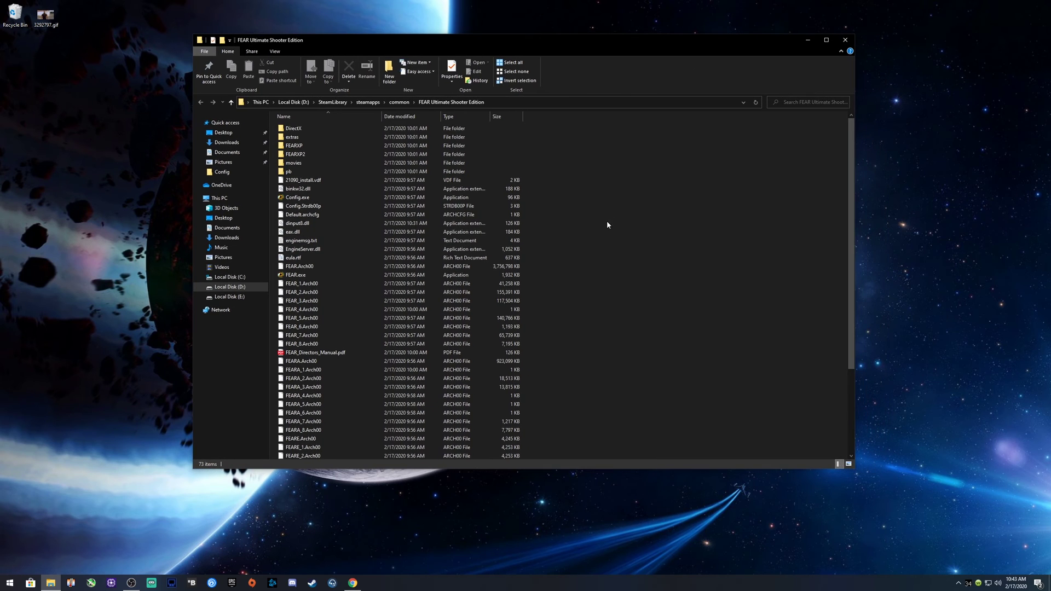